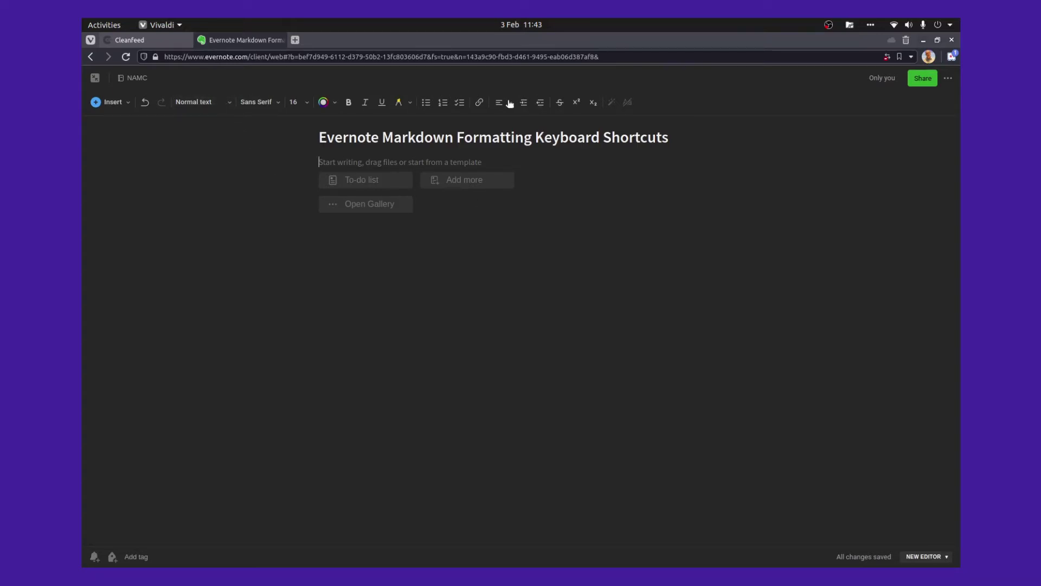
Add 'Heading 1' as a large header with the # markdown shortcut.
{"action": "left_click", "coordinate": [211, 103]}
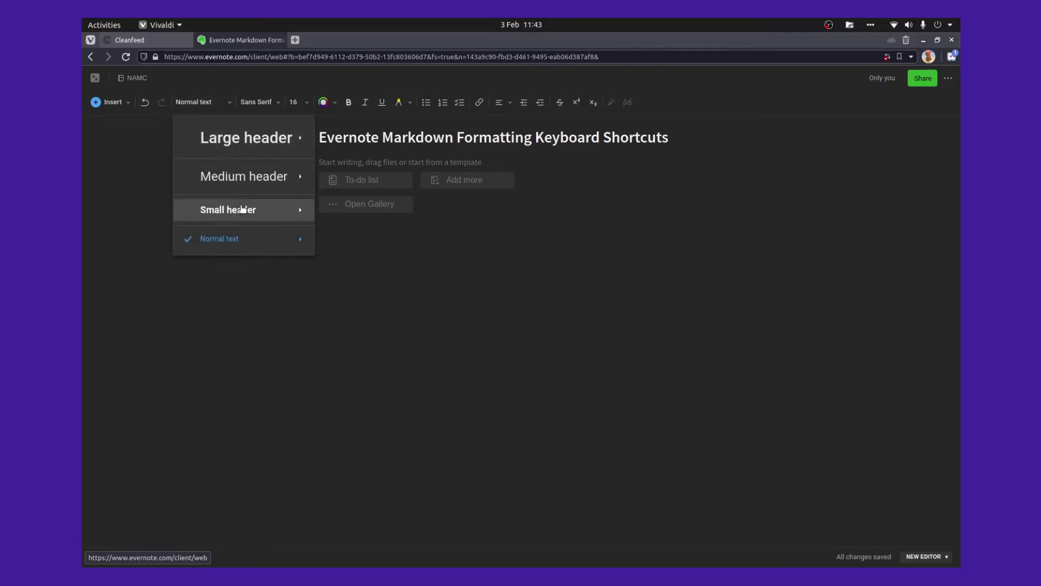
{"action": "left_click", "coordinate": [124, 199]}
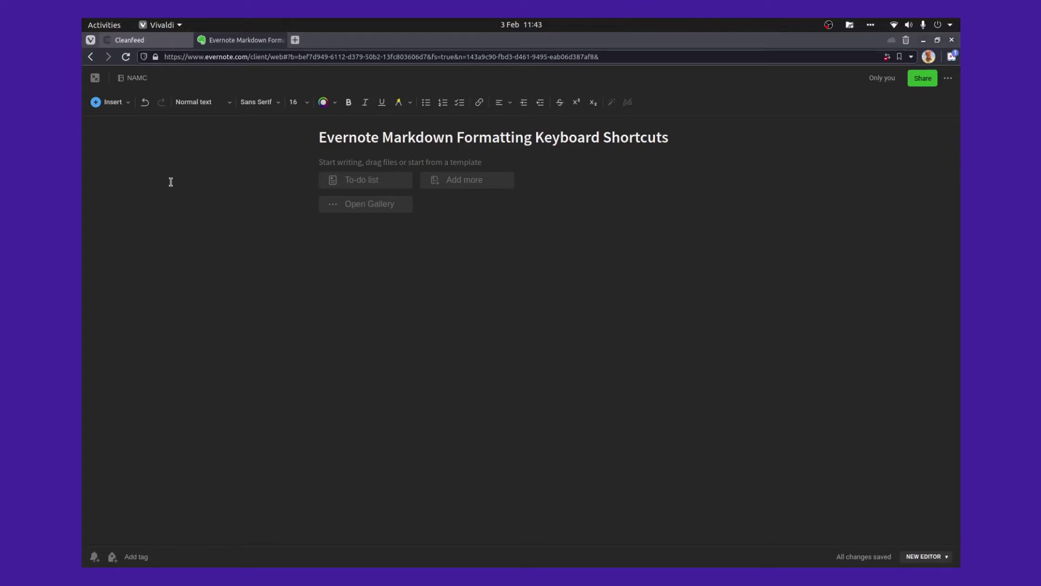
{"action": "type", "text": "#"}
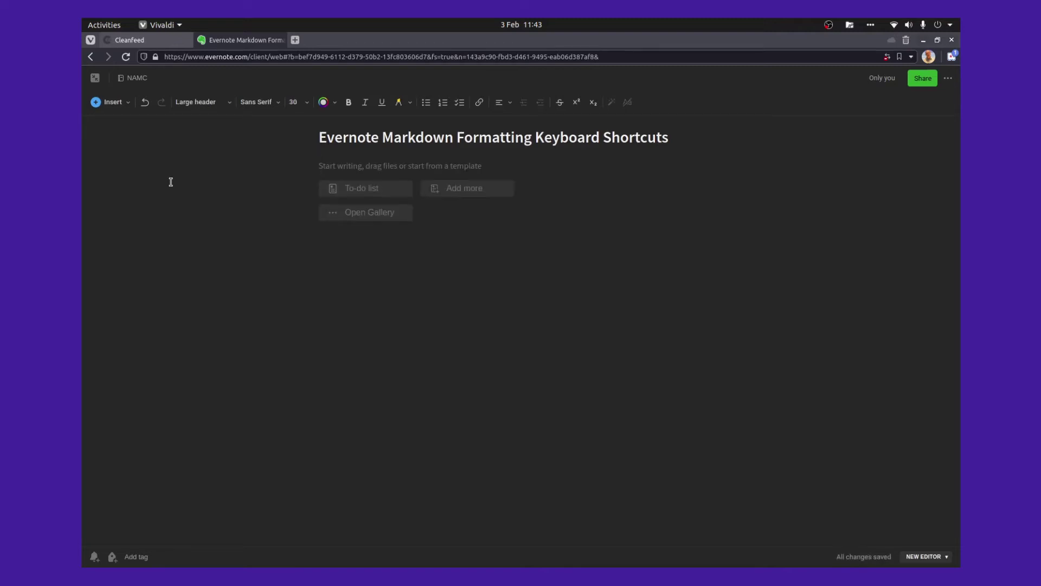
{"action": "type", "text": "Heading 1"}
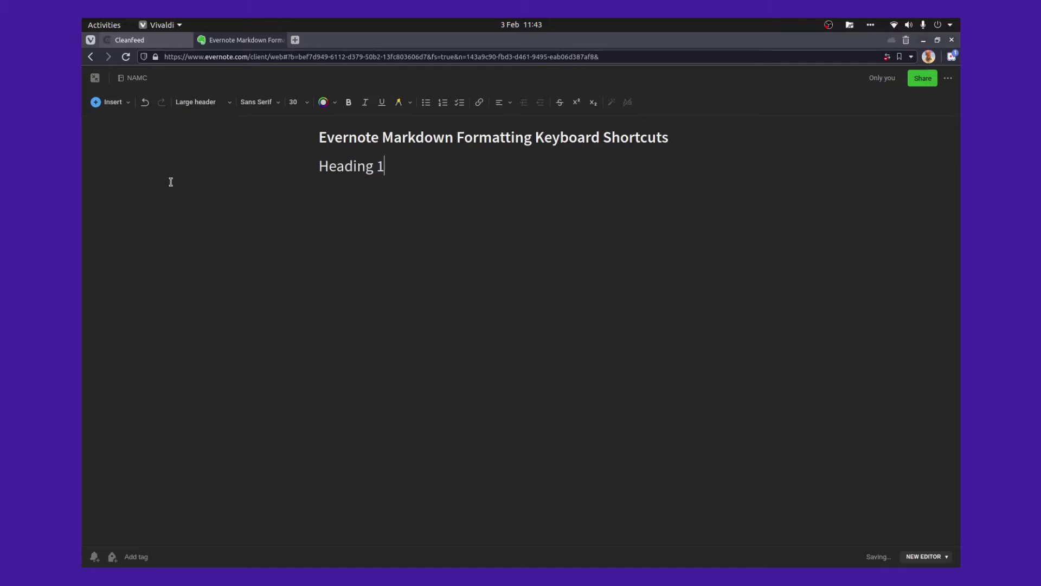
{"action": "key", "text": "Return"}
Add 'Heading 2' and 'Heading 3' as medium and small headers with ## and ###.
{"action": "type", "text": "##"}
{"action": "type", "text": " H"}
{"action": "type", "text": "eading 2"}
{"action": "key", "text": "Return"}
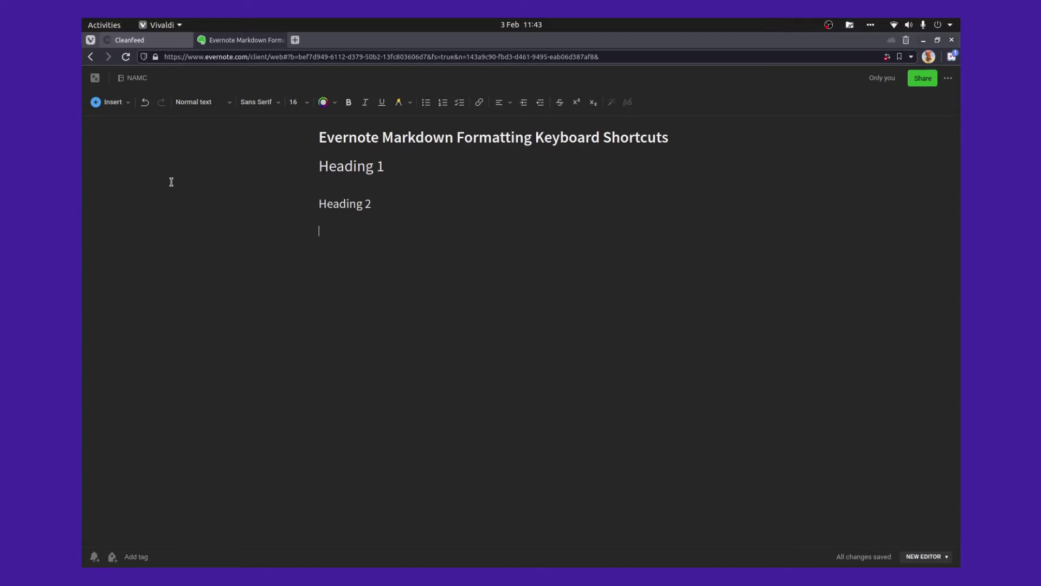
{"action": "type", "text": "###"}
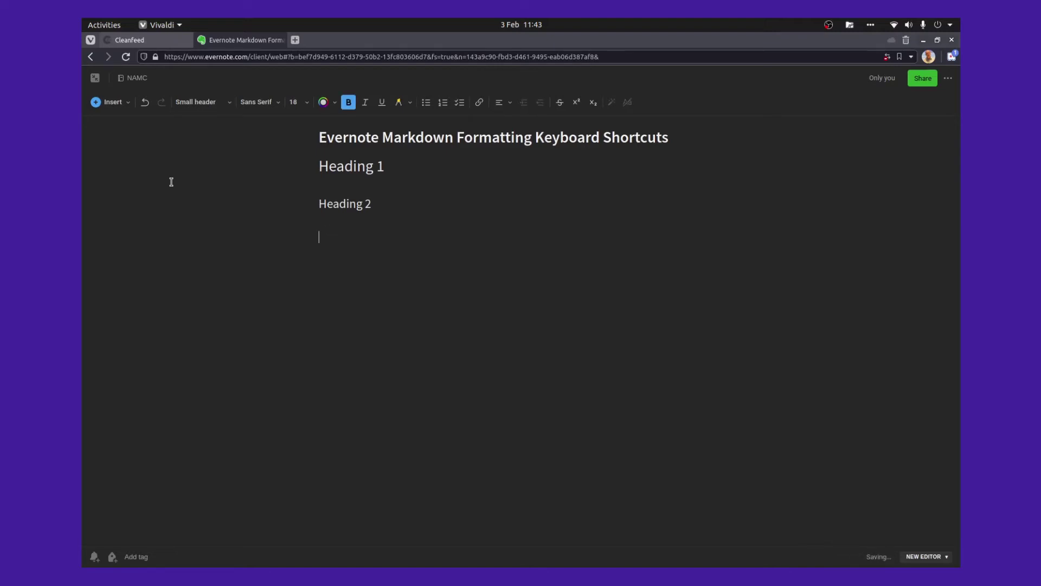
{"action": "type", "text": " Headin"}
{"action": "key", "text": "BackSpace"}
{"action": "key", "text": "BackSpace"}
{"action": "type", "text": "ing 3"}
{"action": "key", "text": "Return"}
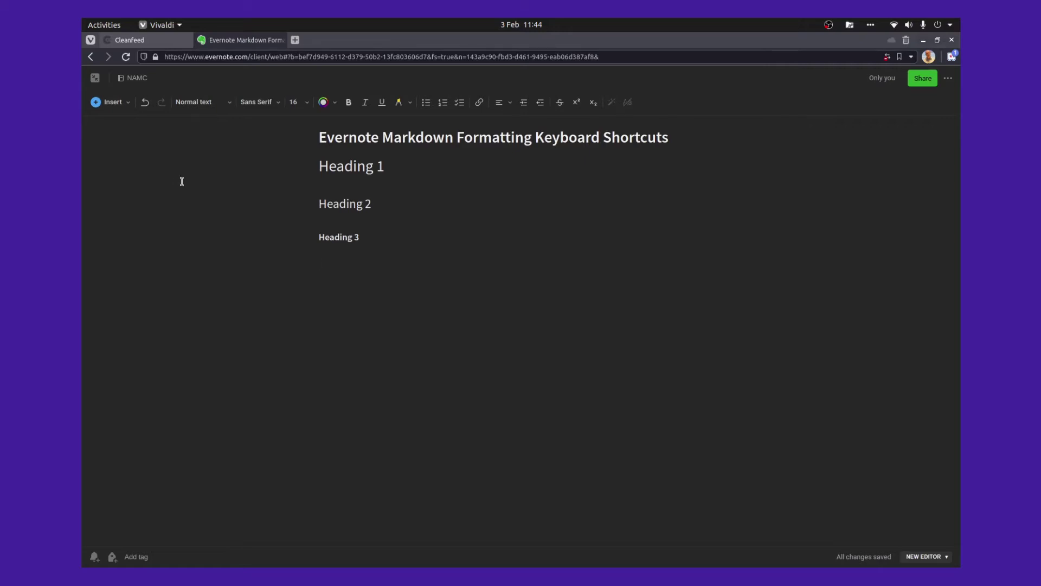
Try the checklist button, tick and untick the item, then revert to plain text.
{"action": "left_click", "coordinate": [460, 103]}
{"action": "left_click", "coordinate": [329, 263]}
{"action": "left_click", "coordinate": [329, 263]}
{"action": "left_click", "coordinate": [460, 102]}
Type an unticked 'Check' item and a ticked 'Checked' item, then exit the checklist.
{"action": "type", "text": "["}
{"action": "type", "text": "] "}
{"action": "type", "text": "Check"}
{"action": "key", "text": "Return"}
{"action": "key", "text": "Return"}
{"action": "type", "text": "[x] Checked"}
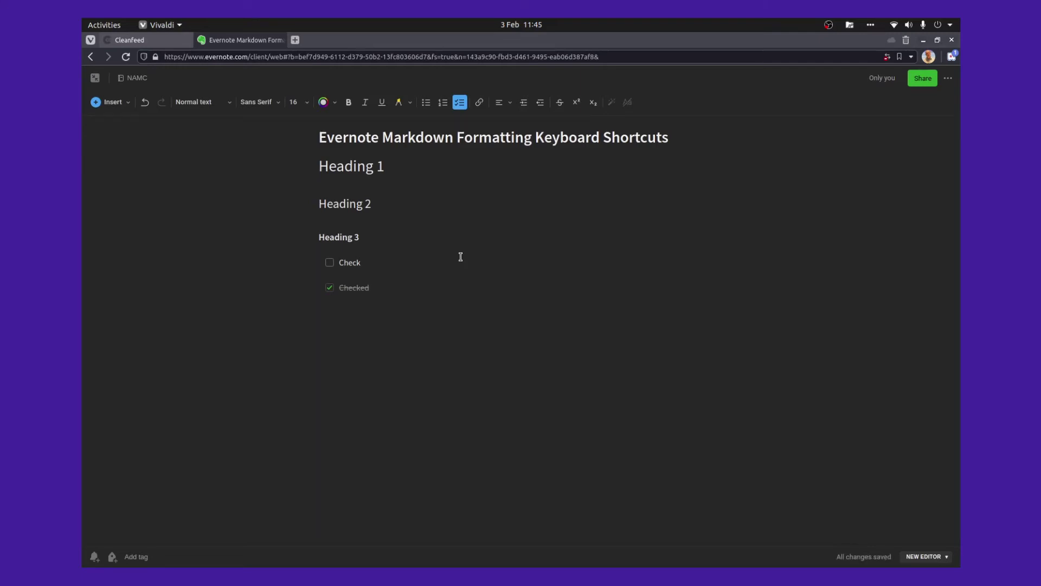
{"action": "key", "text": "Return"}
{"action": "key", "text": "Return"}
Create a numbered list 'one', 'two', 'three' with the '1.' shortcut.
{"action": "type", "text": "1"}
{"action": "type", "text": "."}
{"action": "type", "text": " one"}
{"action": "key", "text": "Return"}
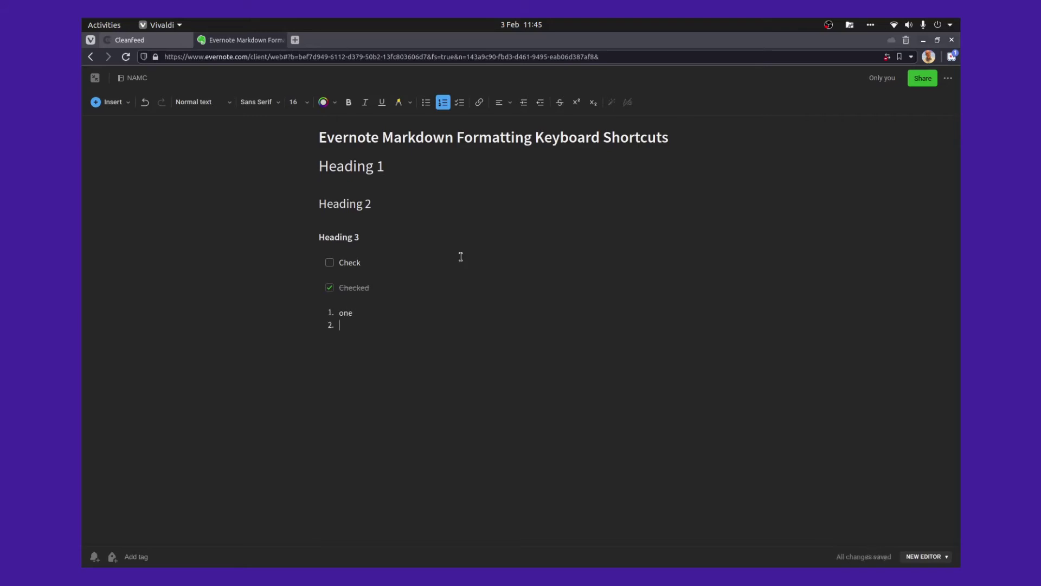
{"action": "type", "text": "two "}
{"action": "type", "text": "three"}
Add a second numbered list 'one', 'two' with '1)', then start bullets 'One', 'Two'.
{"action": "key", "text": "Return"}
{"action": "key", "text": "Return"}
{"action": "type", "text": "1)"}
{"action": "type", "text": " one"}
{"action": "key", "text": "Return"}
{"action": "type", "text": "two"}
{"action": "key", "text": "Return"}
{"action": "key", "text": "Return"}
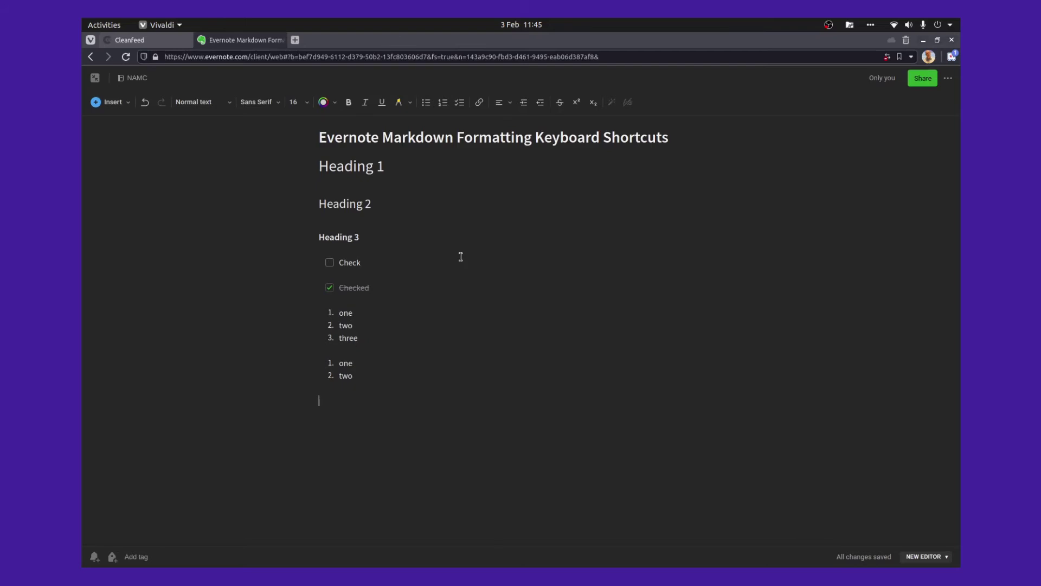
{"action": "type", "text": "-"}
{"action": "type", "text": " One"}
{"action": "type", "text": "Two"}
Finish the One/Two bullets, add bulleted lists 'one' and 'one, two', then a '---' divider.
{"action": "key", "text": "Return"}
{"action": "key", "text": "Return"}
{"action": "key", "text": "Return"}
{"action": "type", "text": "- one"}
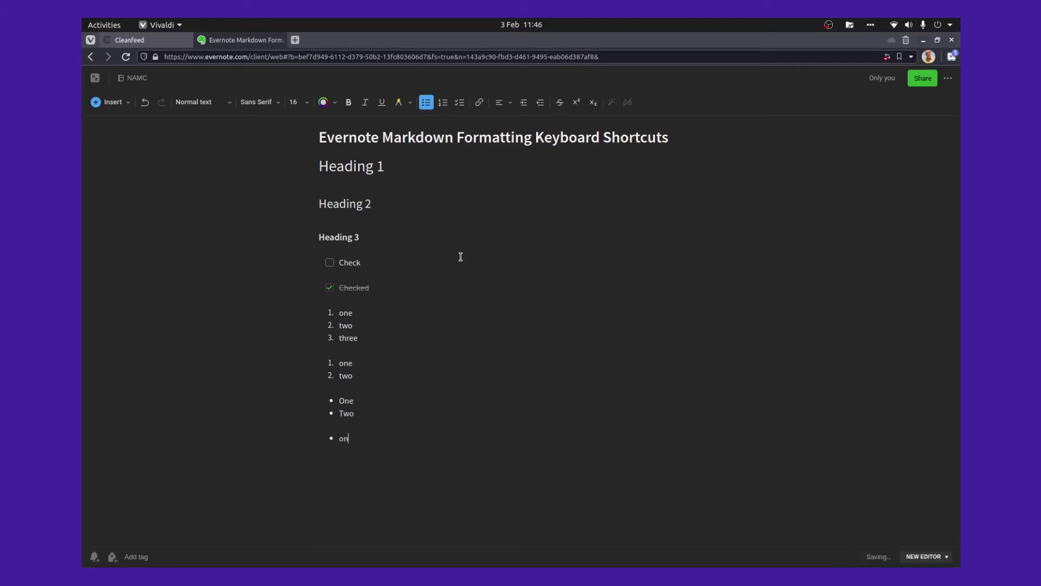
{"action": "key", "text": "Return"}
{"action": "key", "text": "Return"}
{"action": "type", "text": "*"}
{"action": "type", "text": " one"}
{"action": "key", "text": "Return"}
{"action": "type", "text": "two"}
{"action": "key", "text": "Return"}
{"action": "key", "text": "Return"}
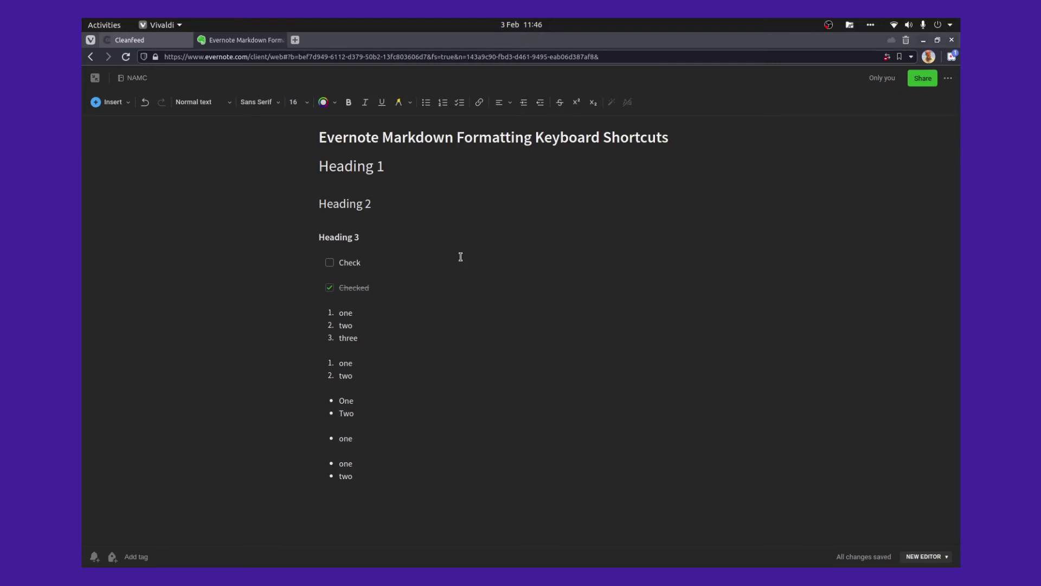
{"action": "type", "text": "---"}
{"action": "key", "text": "Return"}
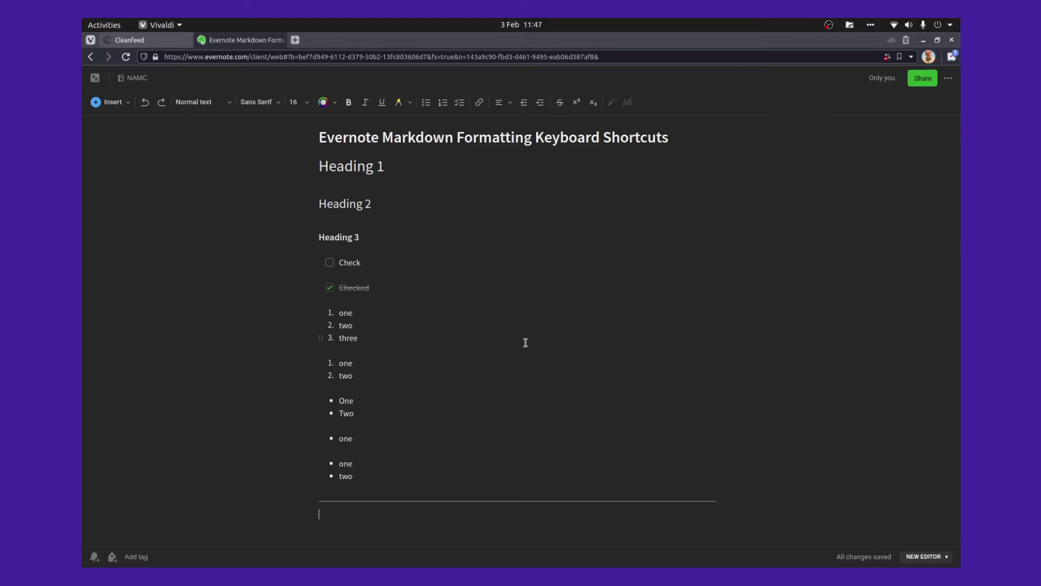
Type three backticks on the line below the divider to begin a code block.
{"action": "type", "text": "```"}
Create the code block and write 'Block where you can write stuff' inside it.
{"action": "key", "text": "Return"}
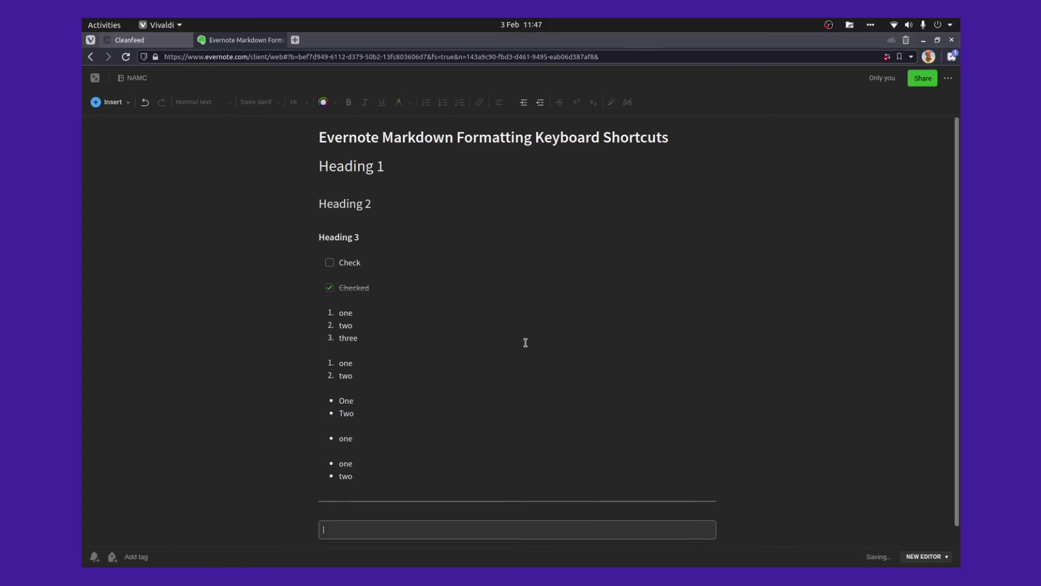
{"action": "type", "text": "Block where you can write stuff"}
{"action": "key", "text": "Return"}
{"action": "key", "text": "Return"}
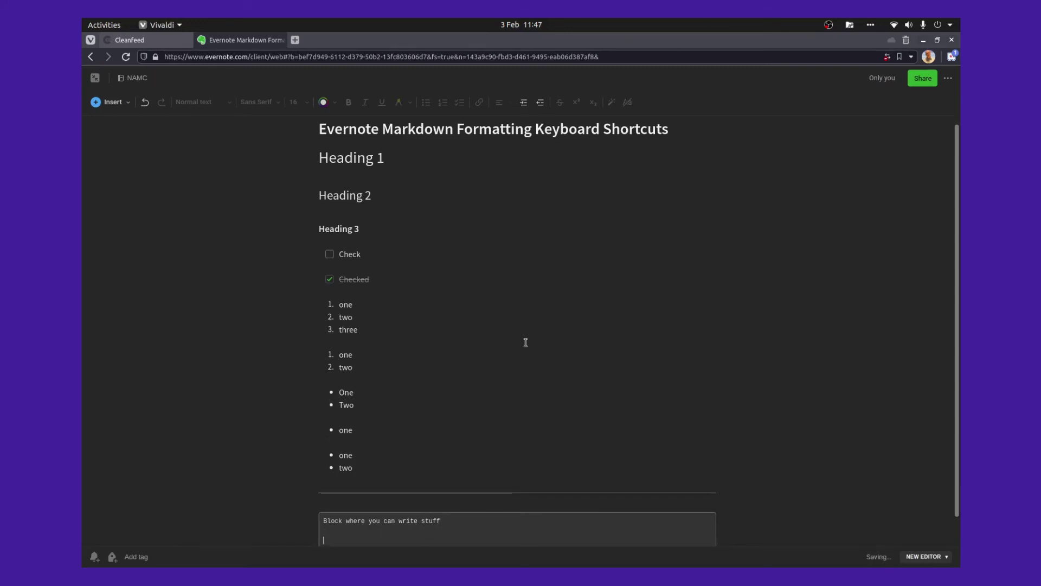
{"action": "scroll", "coordinate": [546, 355], "scroll_direction": "down", "scroll_amount": 1}
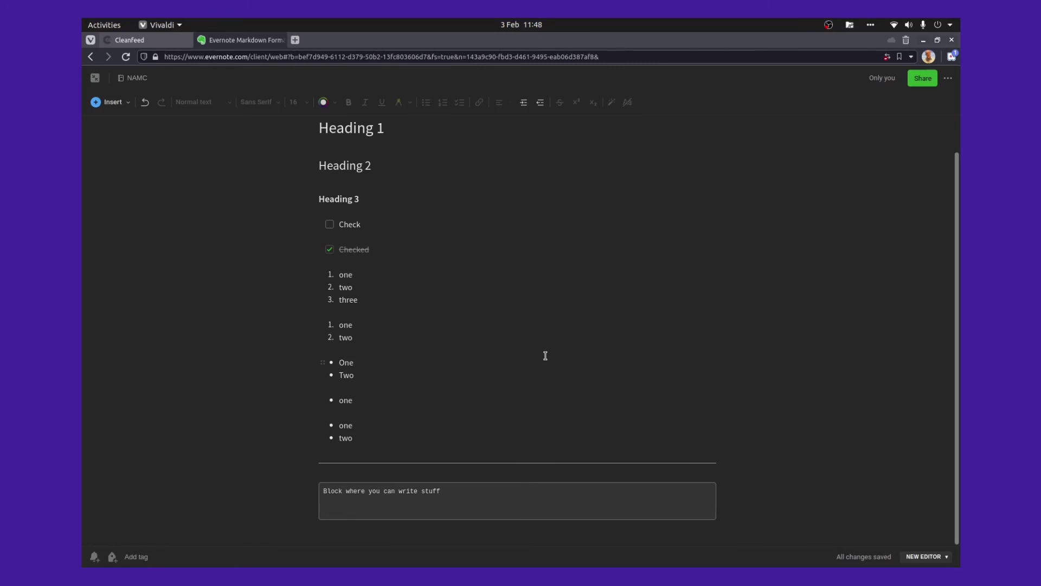
Below the code block, enter 'write something' wrapped in backticks as inline code.
{"action": "left_click", "coordinate": [569, 395]}
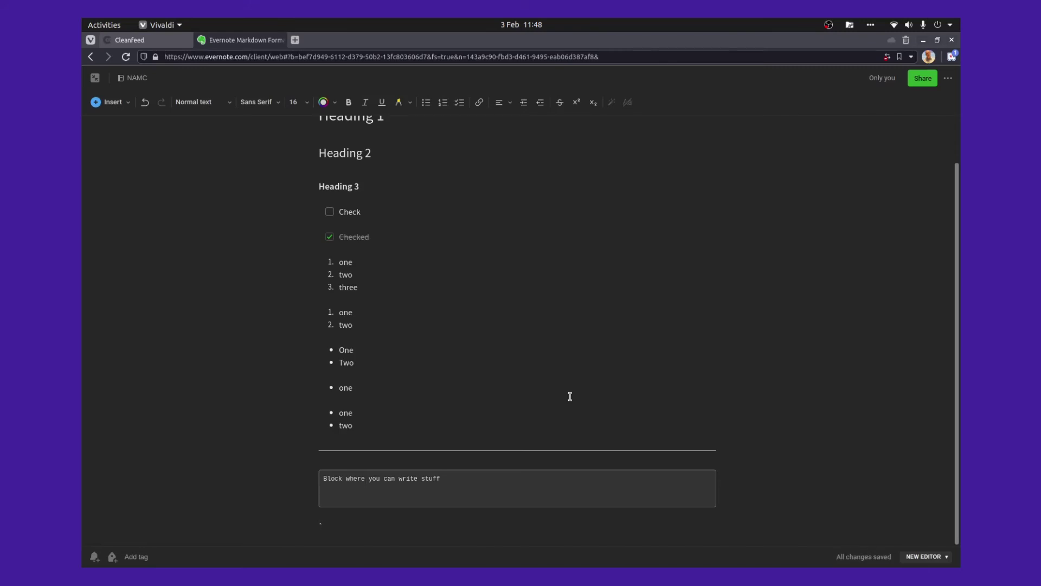
{"action": "type", "text": "write something`"}
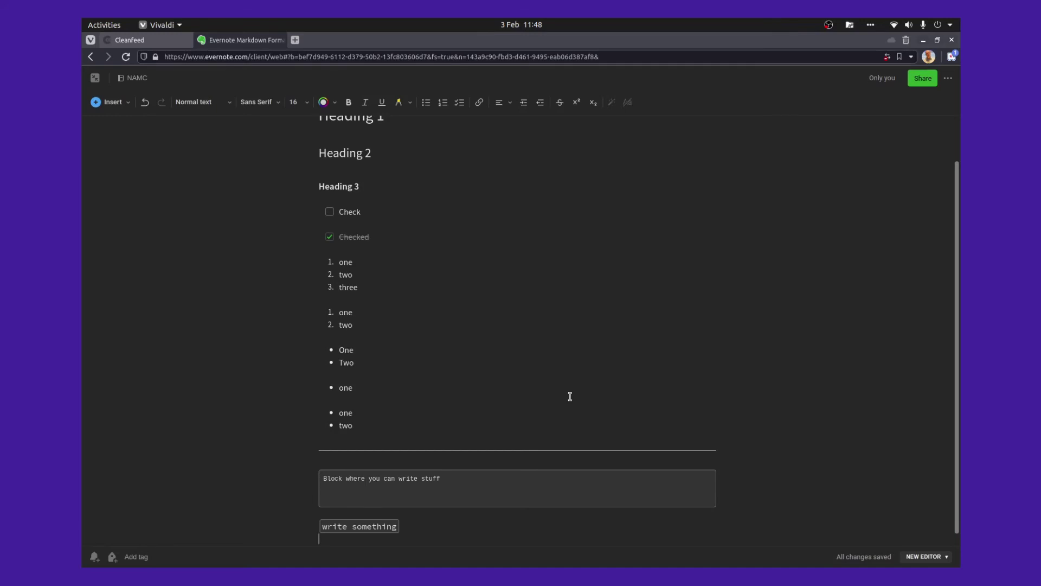
{"action": "scroll", "coordinate": [596, 393], "scroll_direction": "down", "scroll_amount": 1}
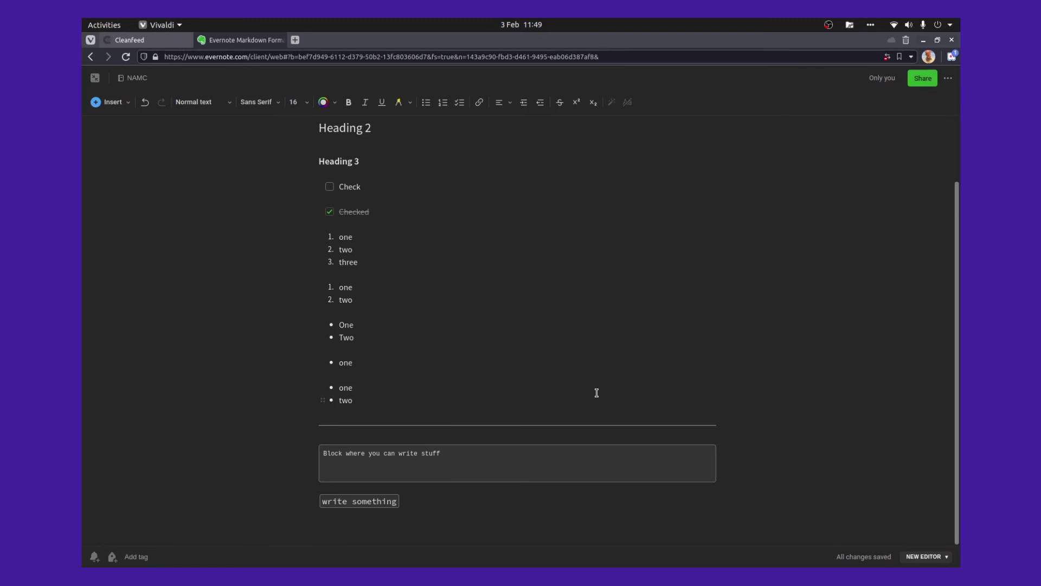
Insert an empty 3-column, 4-row table using the ```x4 shortcut.
{"action": "type", "text": "``"}
{"action": "type", "text": "`"}
{"action": "type", "text": "x4"}
{"action": "key", "text": "Return"}
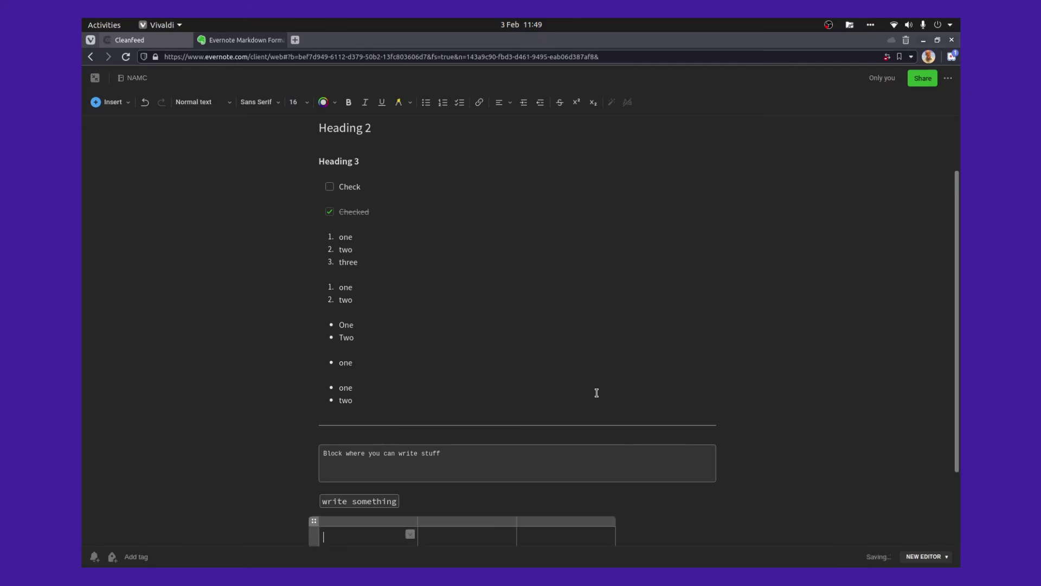
{"action": "scroll", "coordinate": [624, 395], "scroll_direction": "down", "scroll_amount": 2}
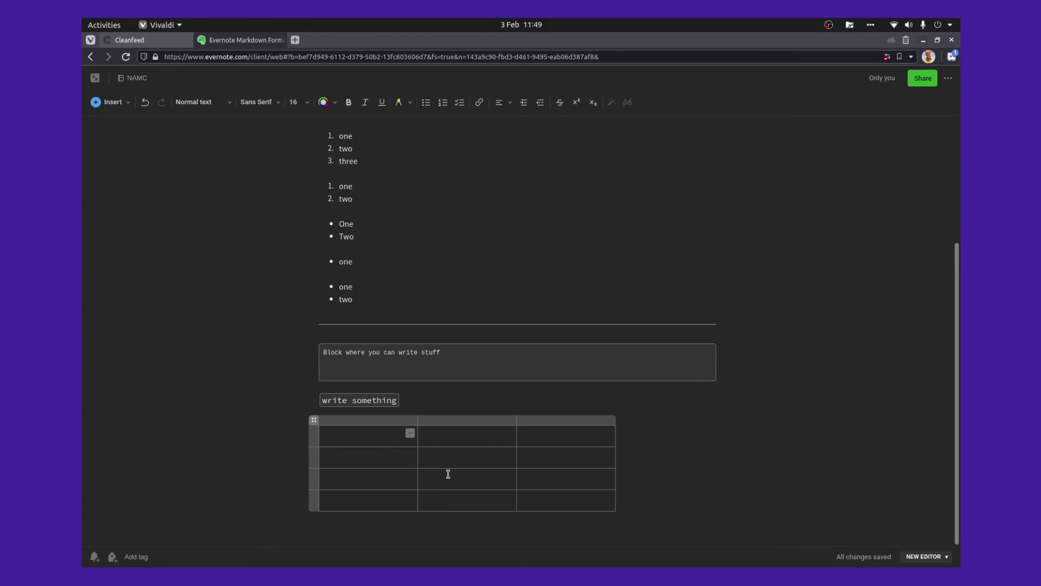
Below the table, add smile, grin and thumbs-up emojis on separate lines via shortcodes.
{"action": "key", "text": "ctrl+End"}
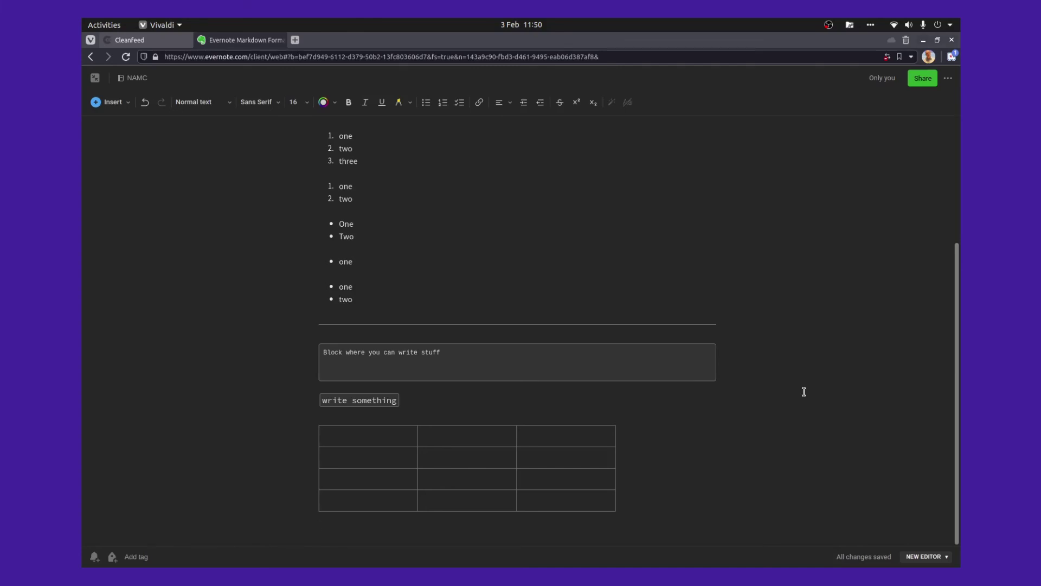
{"action": "type", "text": ":smile:"}
{"action": "key", "text": "Return"}
{"action": "type", "text": ":grin"}
{"action": "key", "text": "Return"}
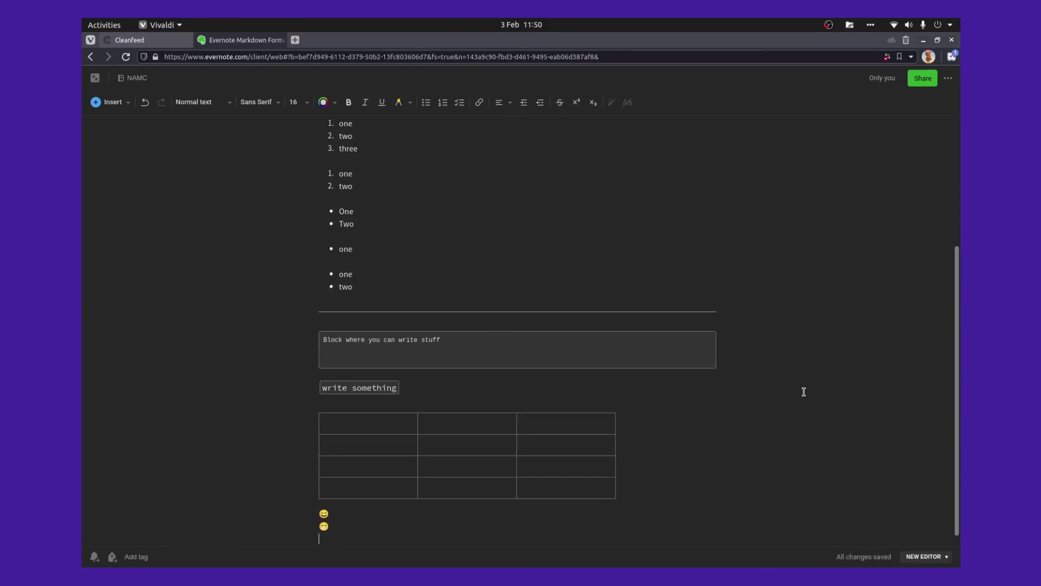
{"action": "type", "text": ":thumbsup"}
{"action": "key", "text": "Return"}
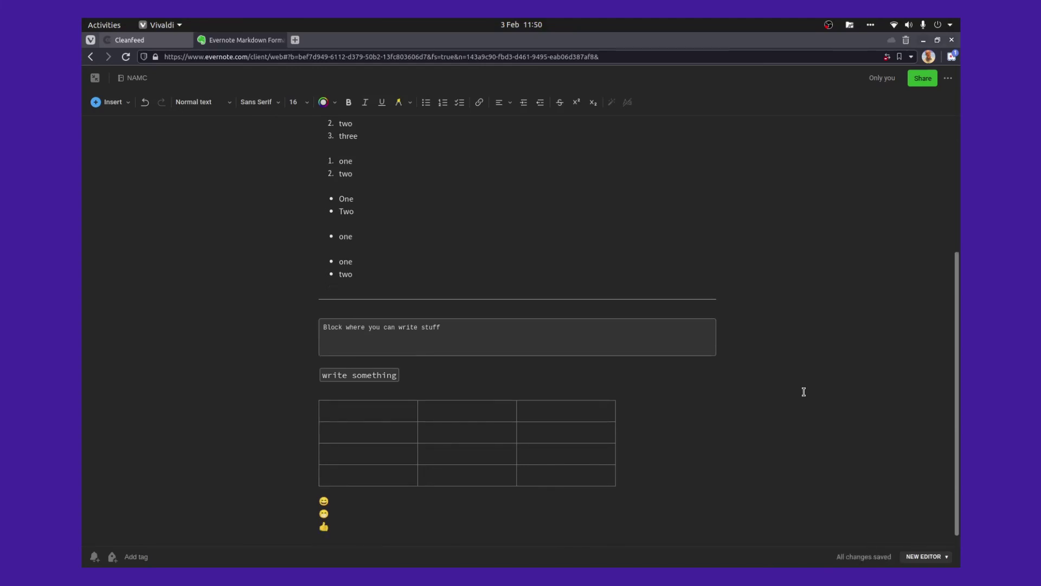